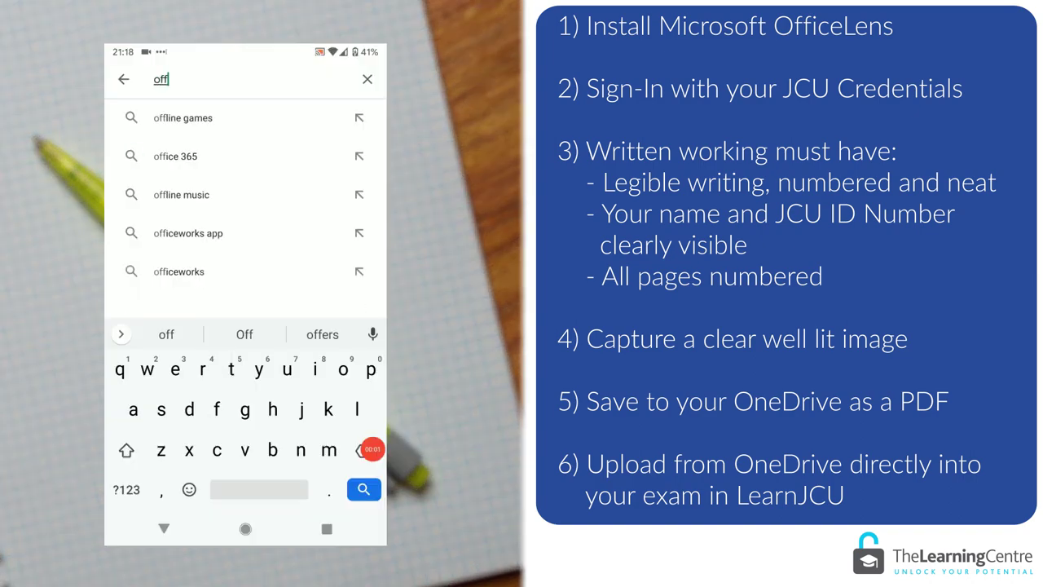
- Search 'officelens' and open the Microsoft Office Lens - PDF Scanner store page
text(ice)
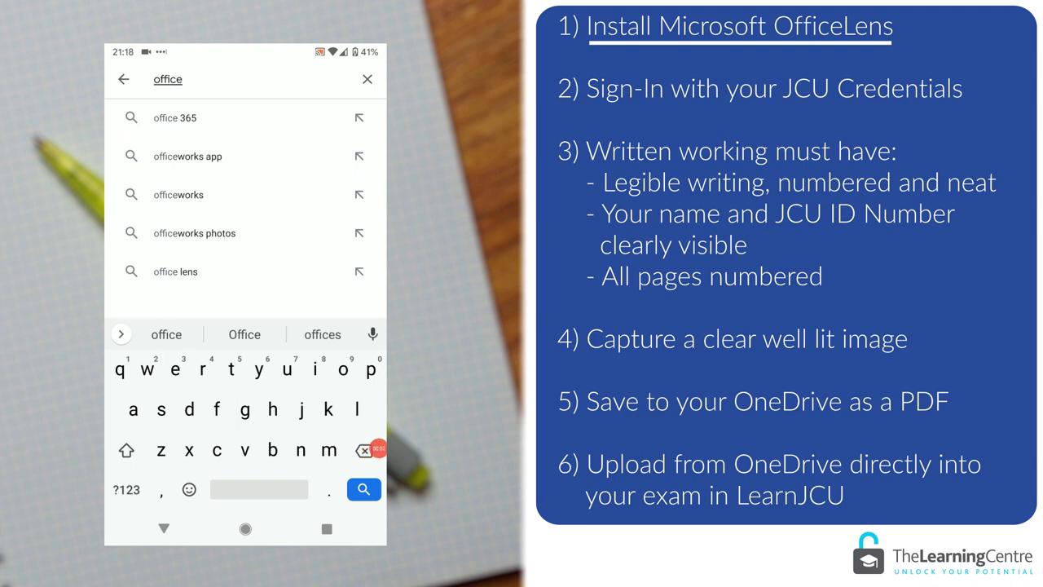
text(len)
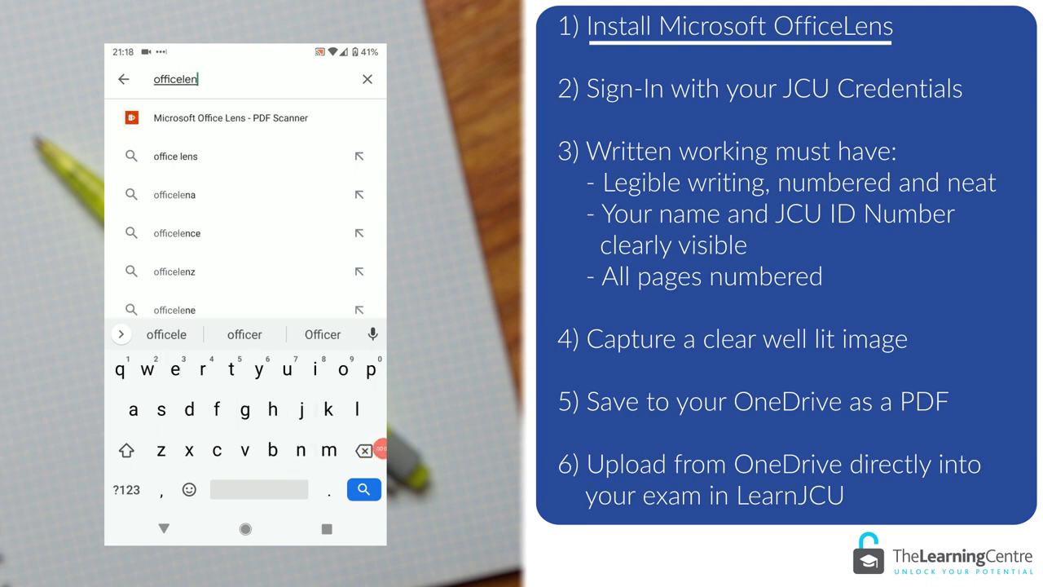
text(s)
click(231, 117)
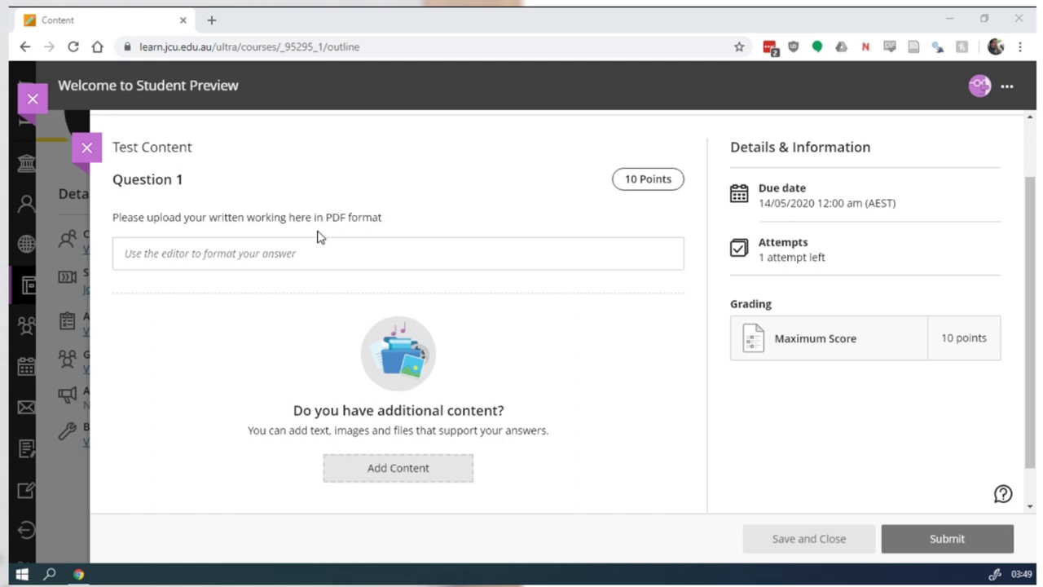
- Expand Question 1's empty answer editor and show its insert-content options
click(235, 256)
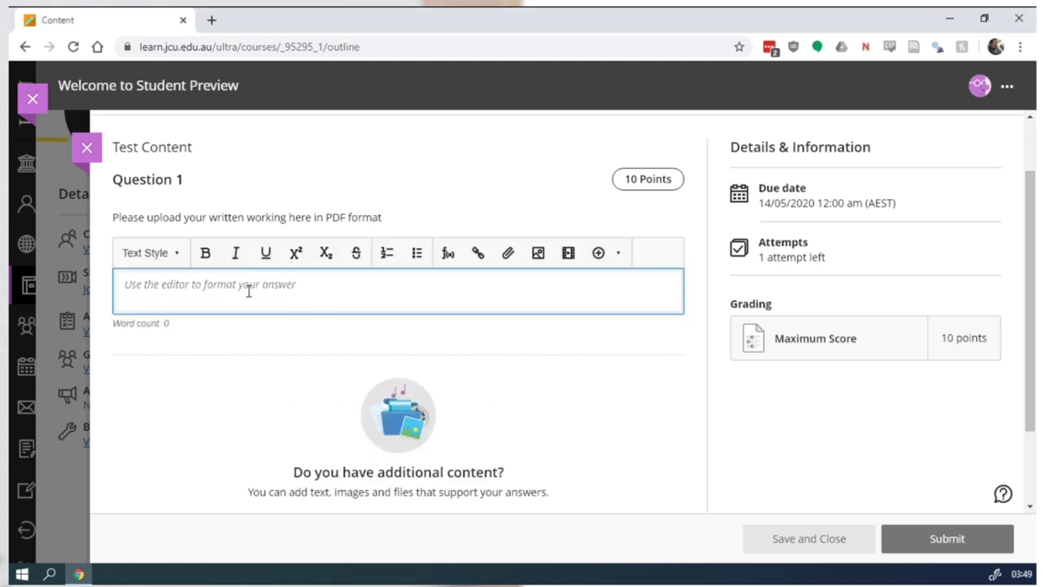
click(288, 211)
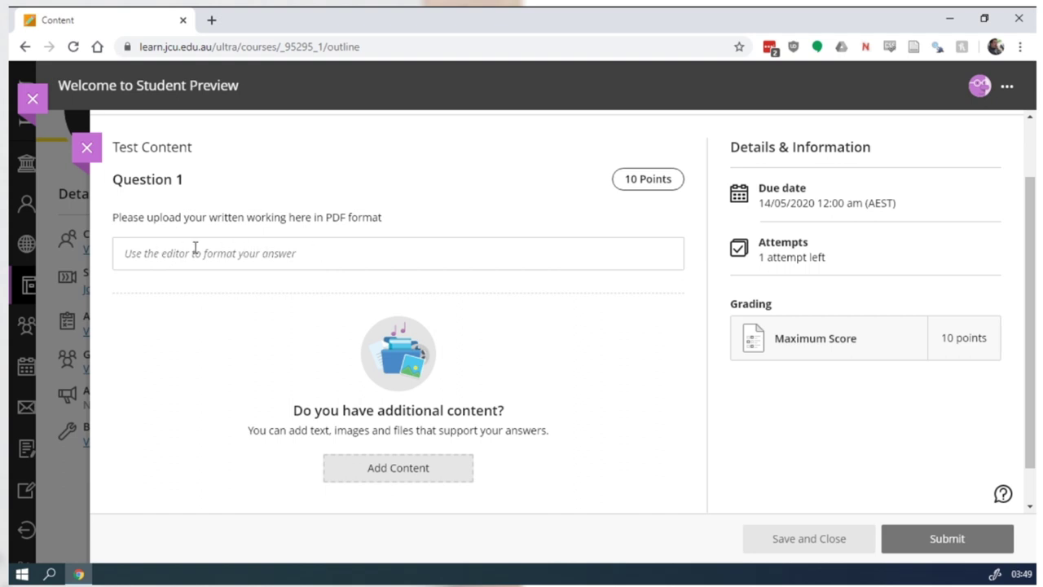
click(275, 253)
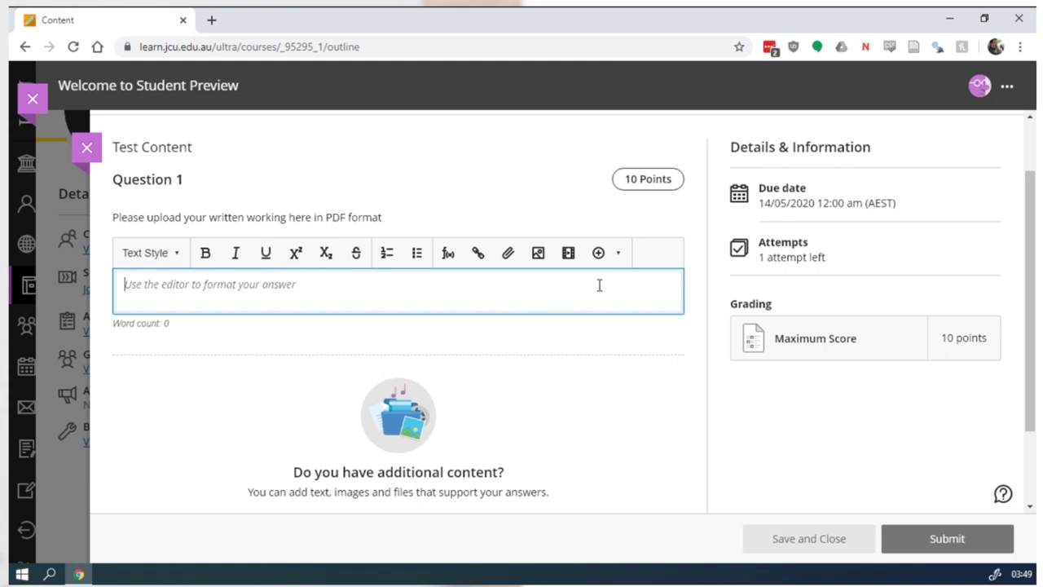
click(620, 257)
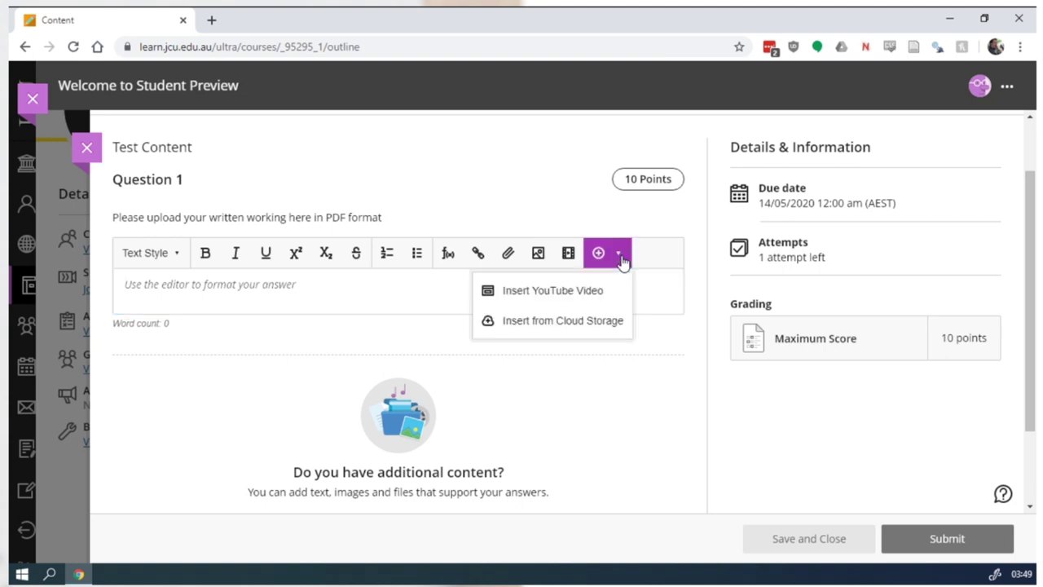
- Pick 2020_05_13 01_59 Office Lens.pdf from OneDrive's Office Lens folder via cloud storage
click(605, 323)
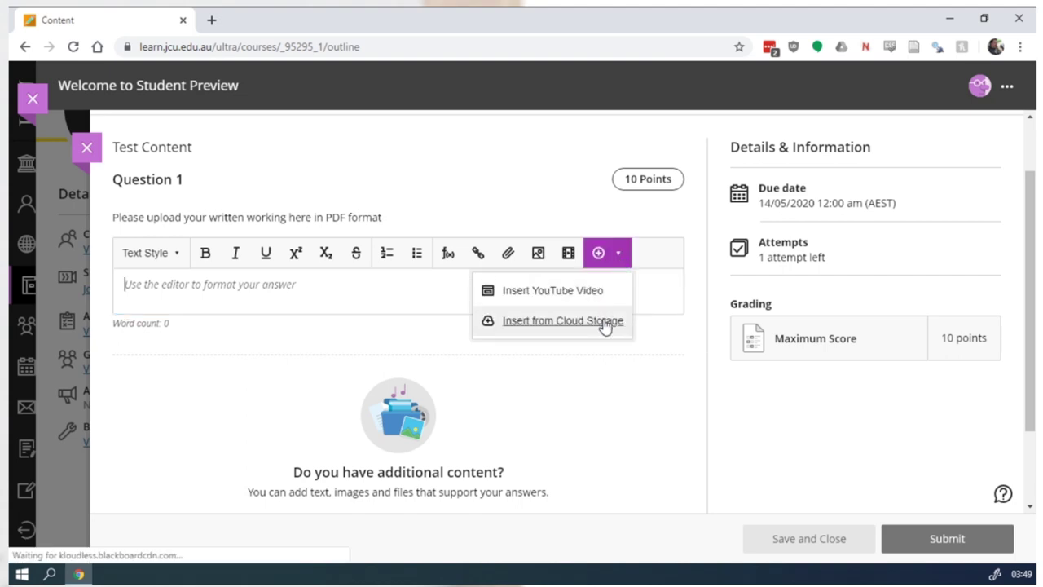
click(551, 268)
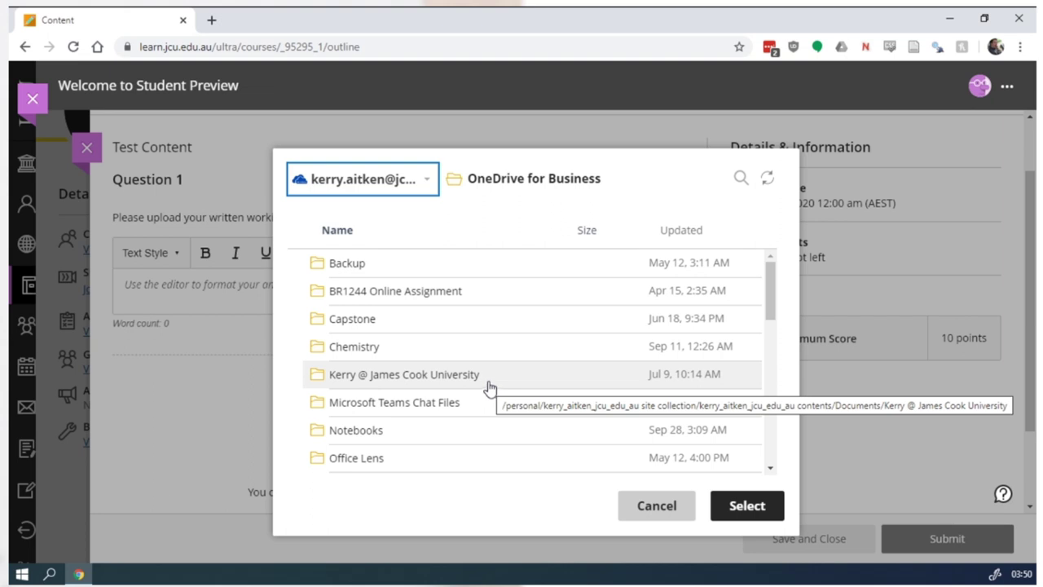
scroll(489, 387, down, 2)
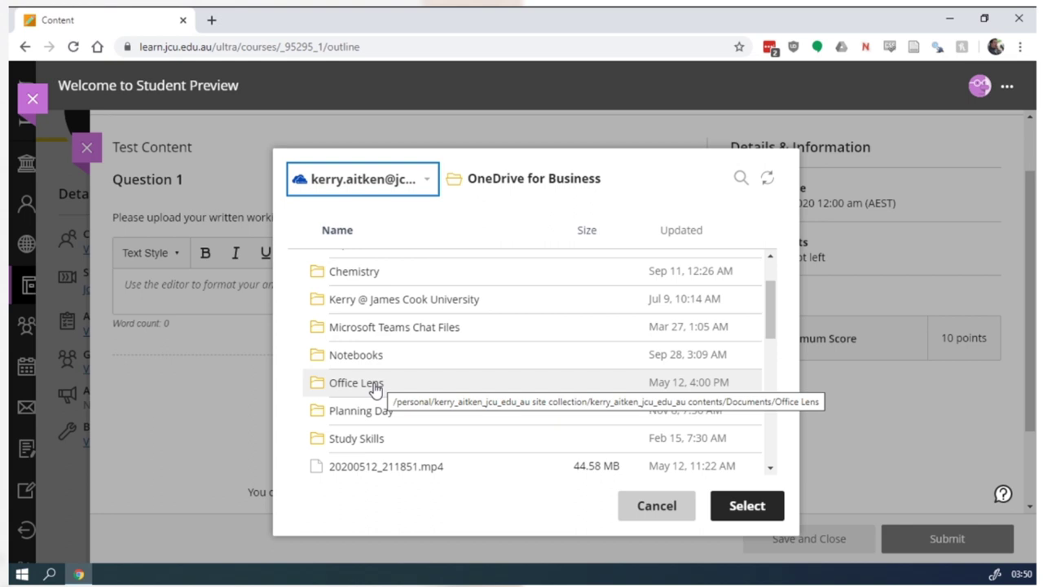
click(375, 389)
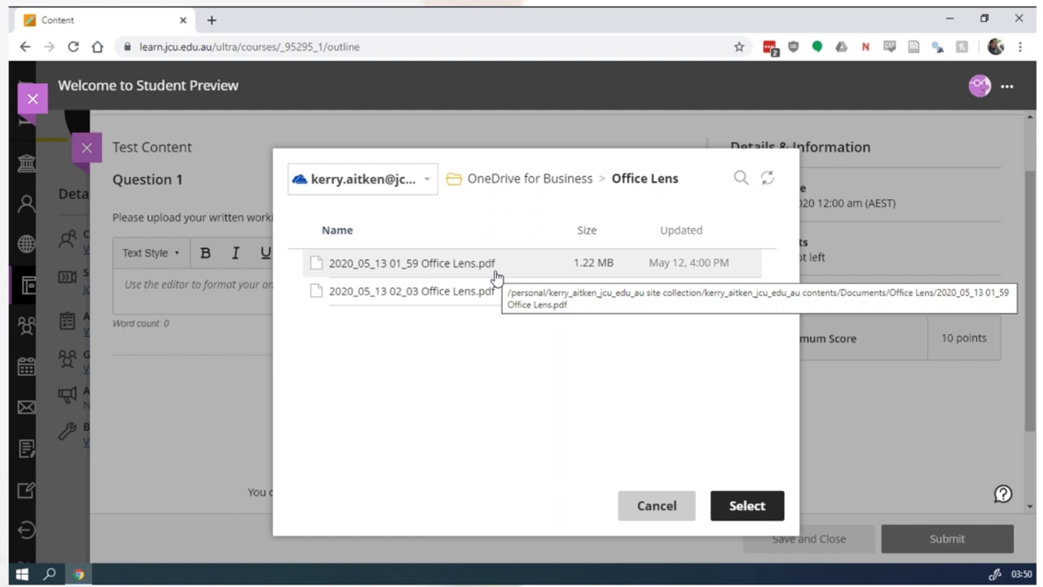
click(496, 278)
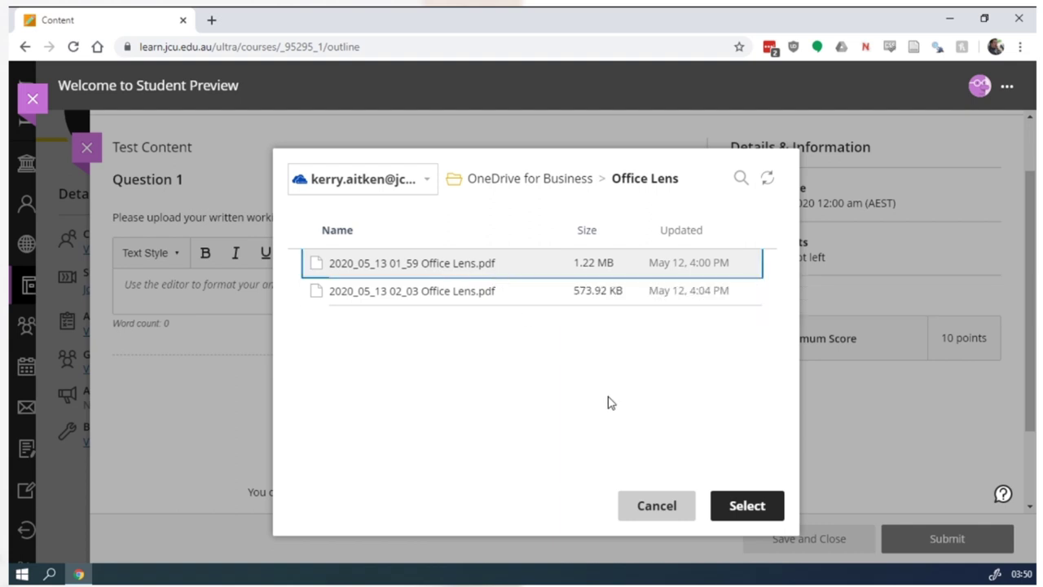
click(742, 509)
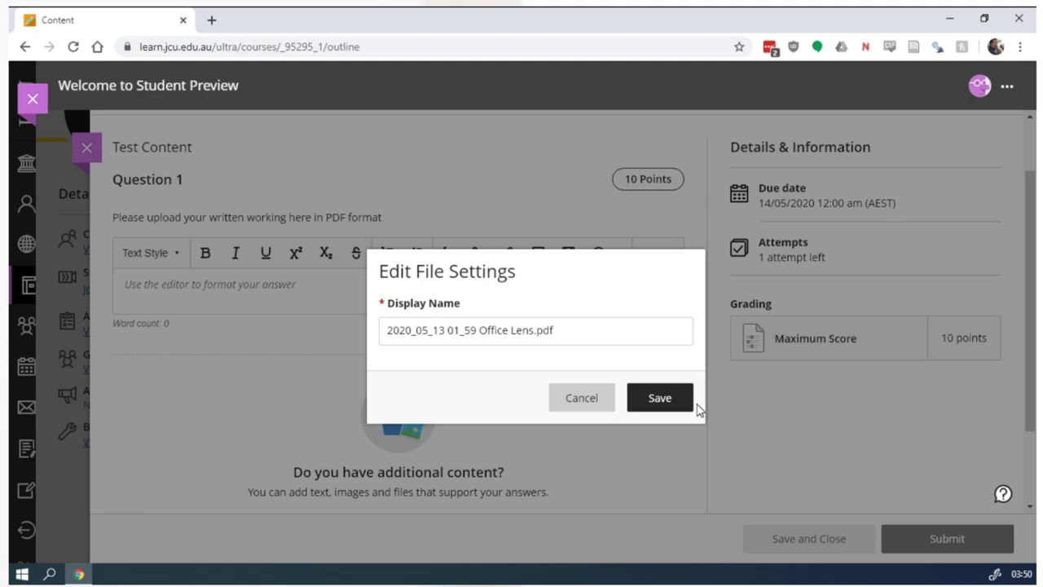
- Save the PDF as Question 1's answer and confirm submitting the test
click(682, 407)
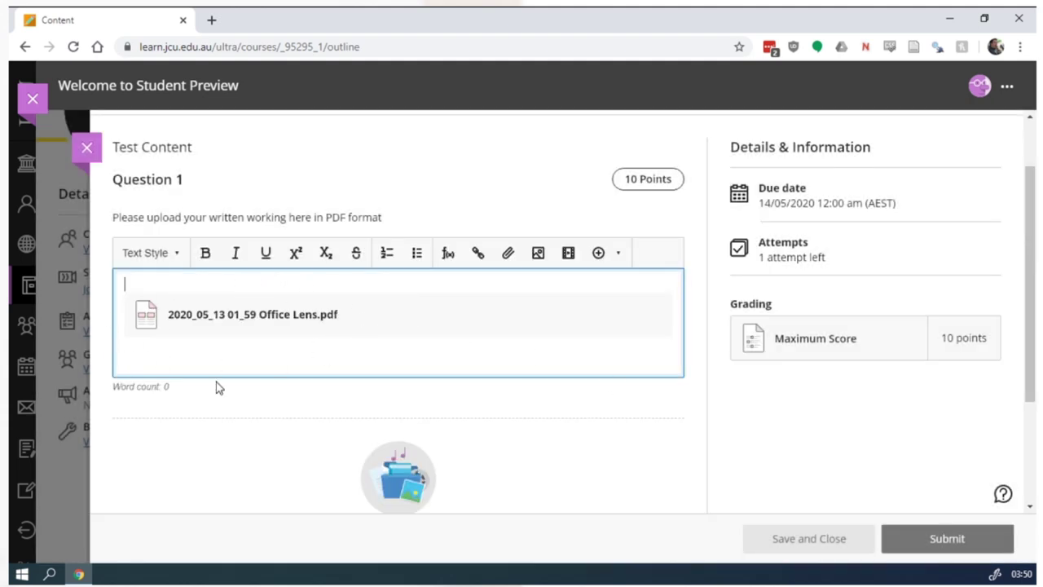
click(400, 391)
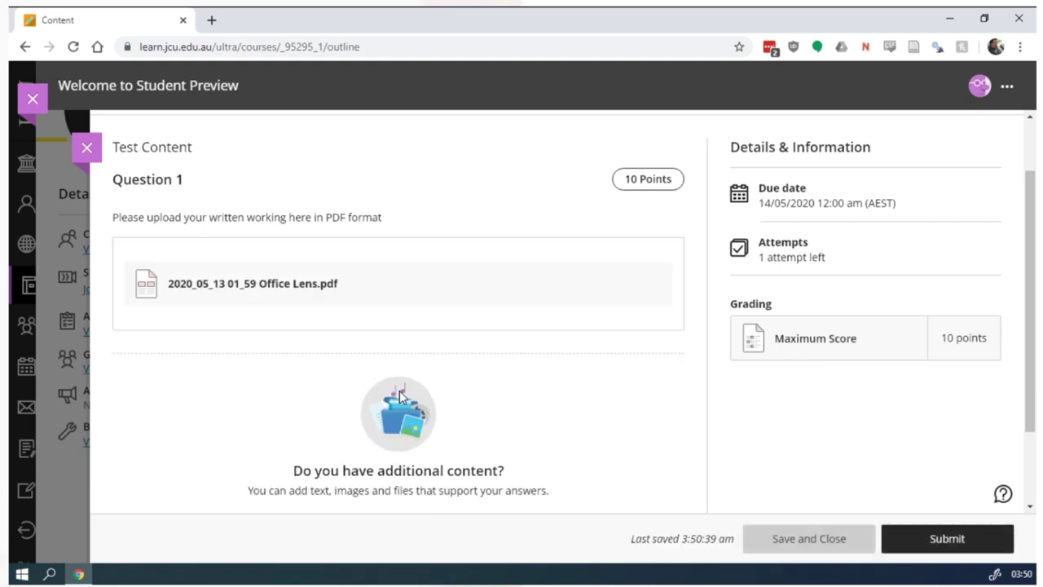
click(927, 544)
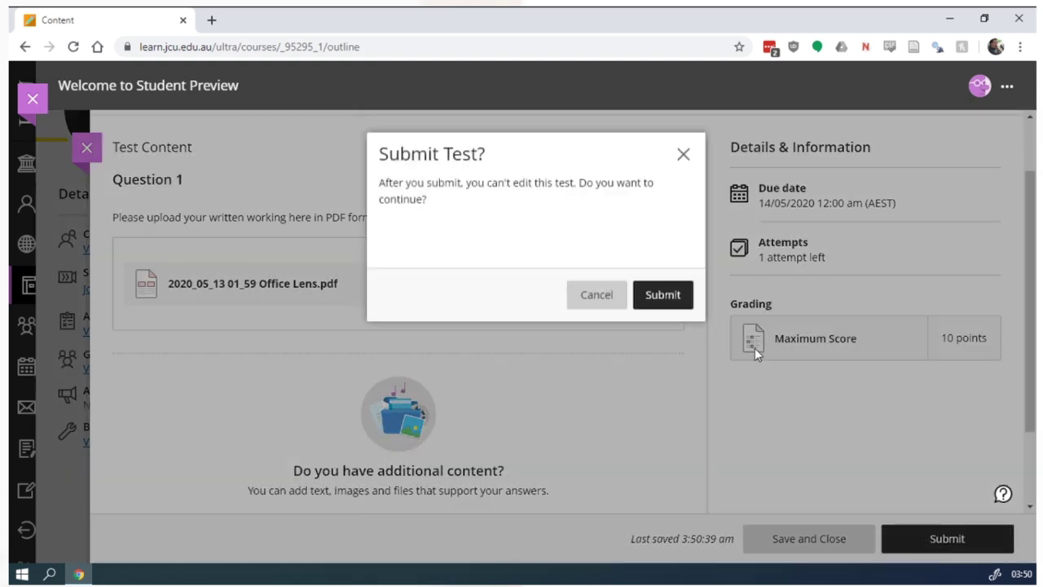
click(664, 296)
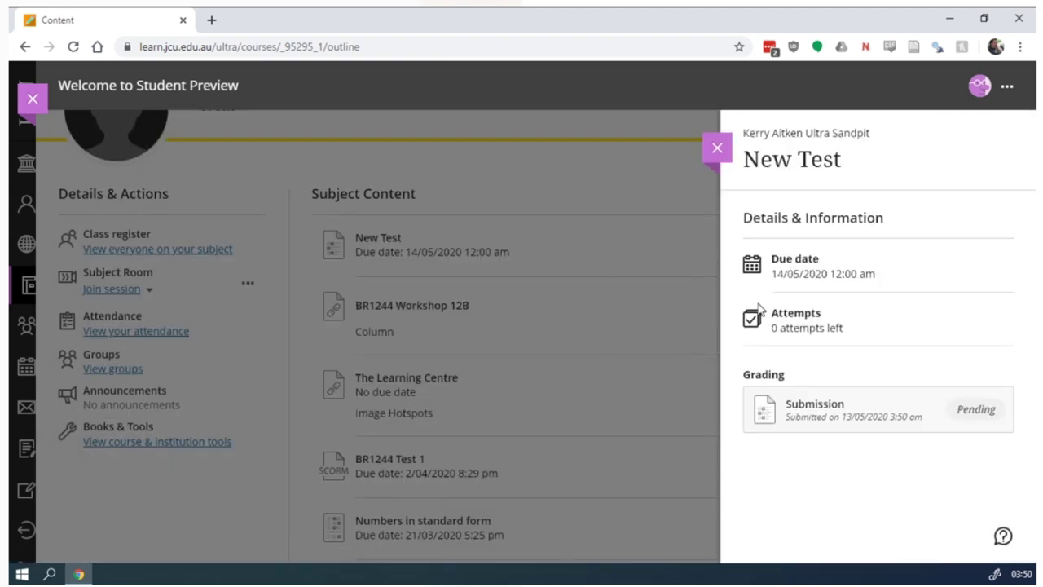
- Review the submitted attempt, highlighting the Office Lens PDF listed as Question 1's answer
click(815, 404)
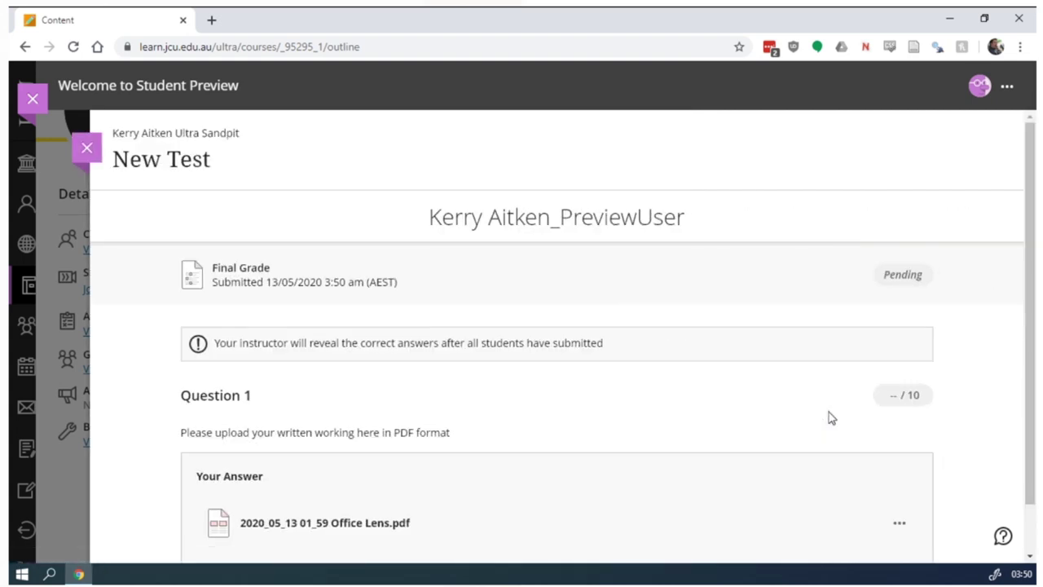
scroll(828, 418, down, 1)
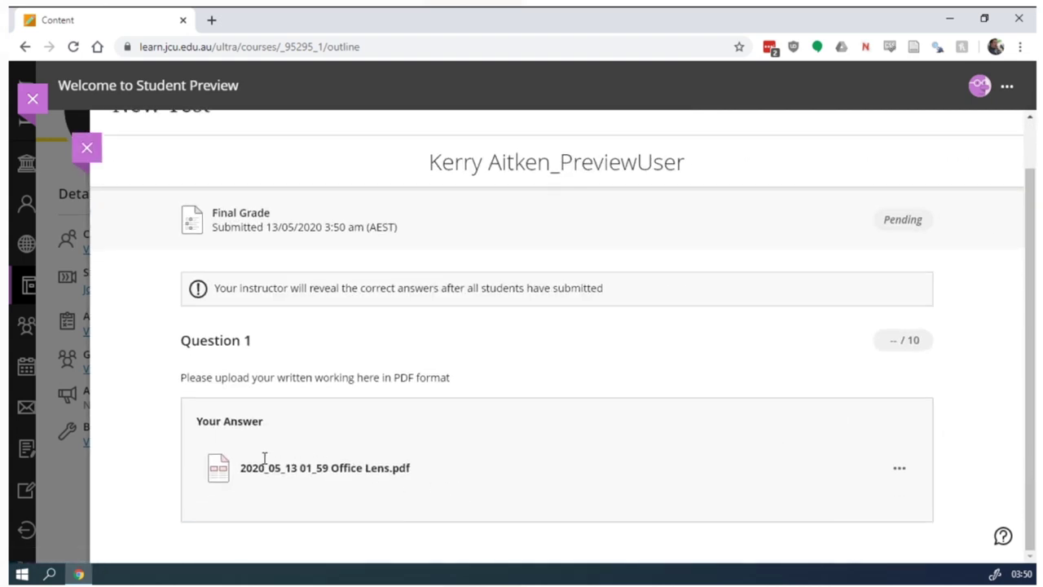
drag(240, 467, 441, 470)
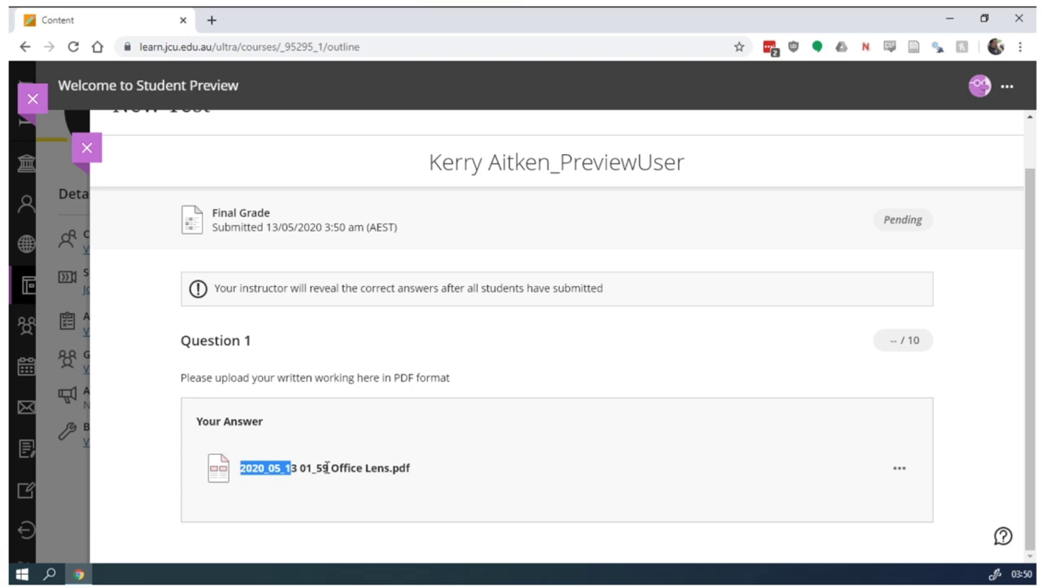
click(442, 469)
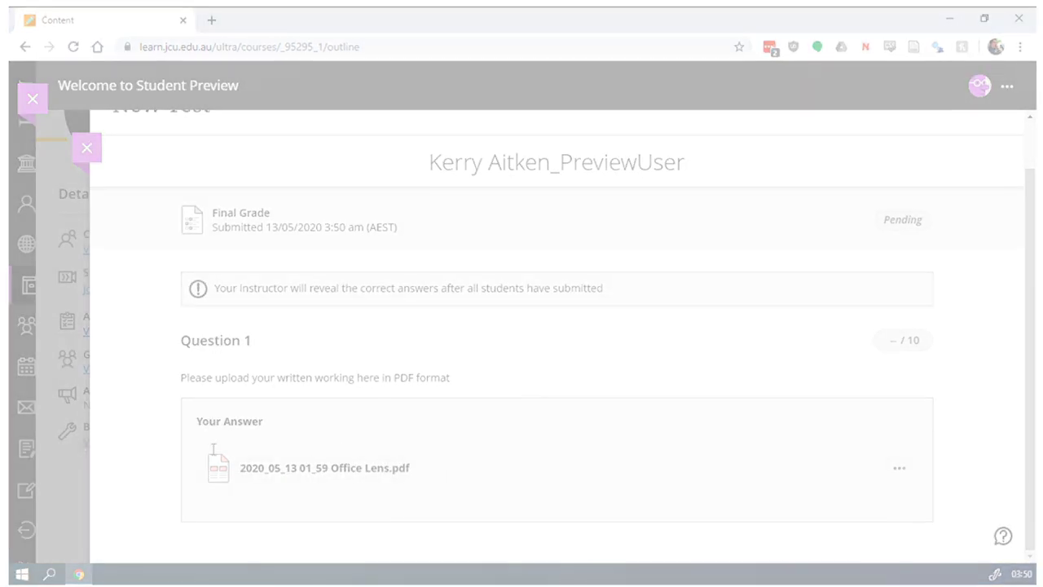